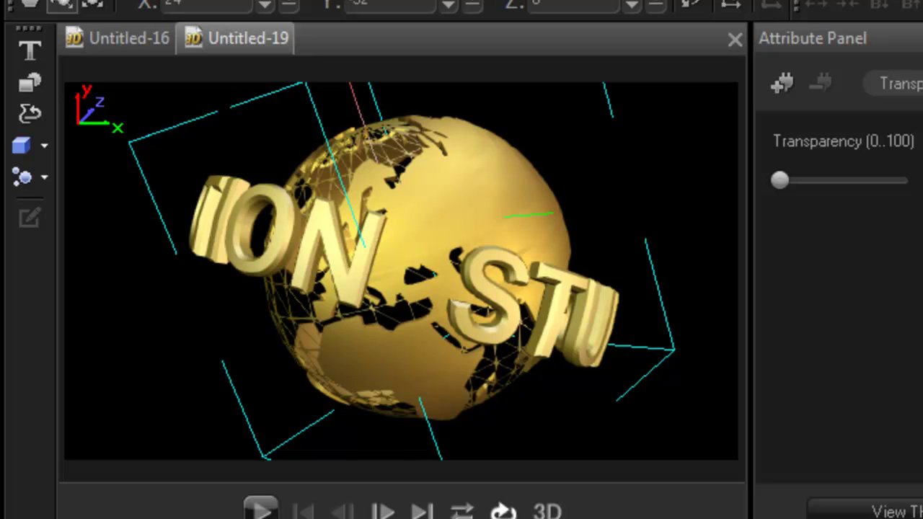
Play the Untitled-19 golden globe logo animation through once, then pause it.
click(261, 509)
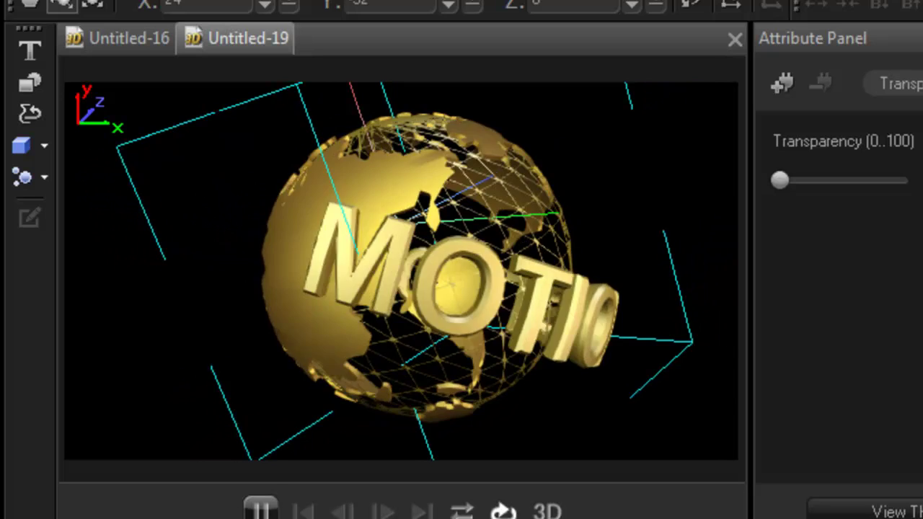
click(260, 509)
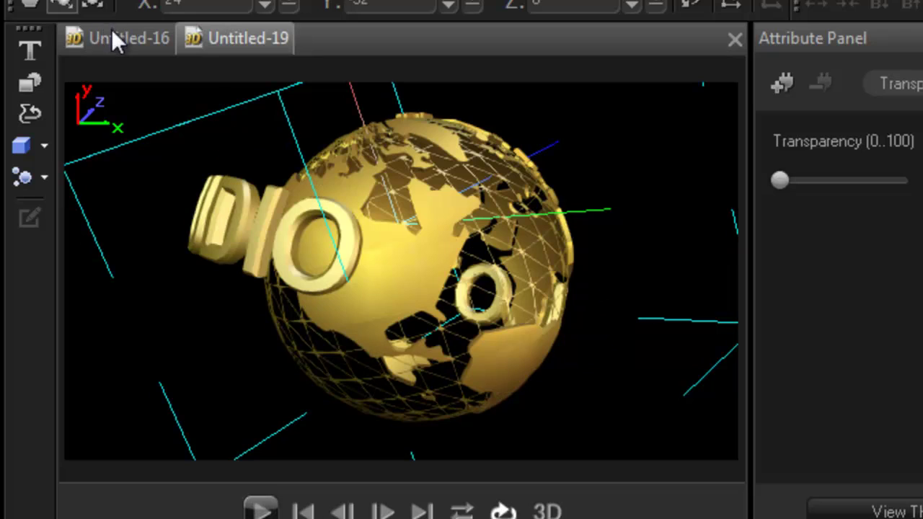
Switch to Untitled-16, briefly preview the baseball animation and rewind to the first frame.
click(113, 35)
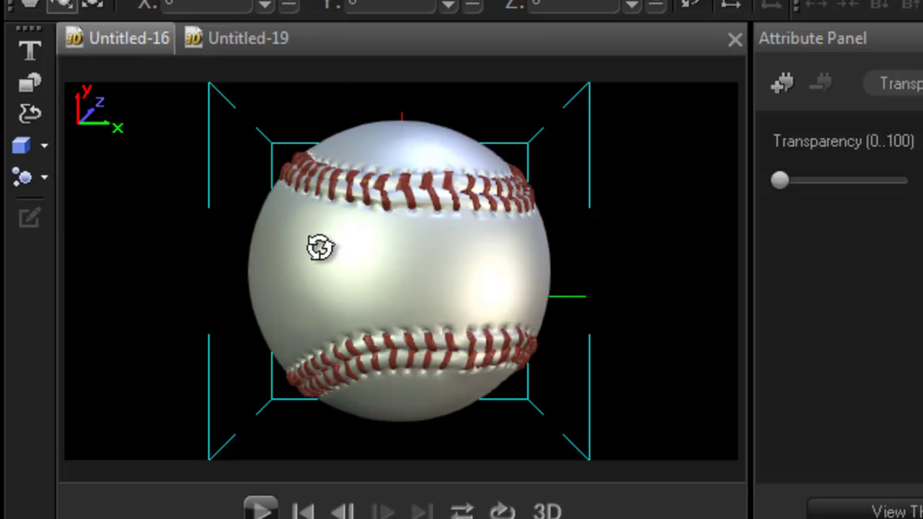
key(space)
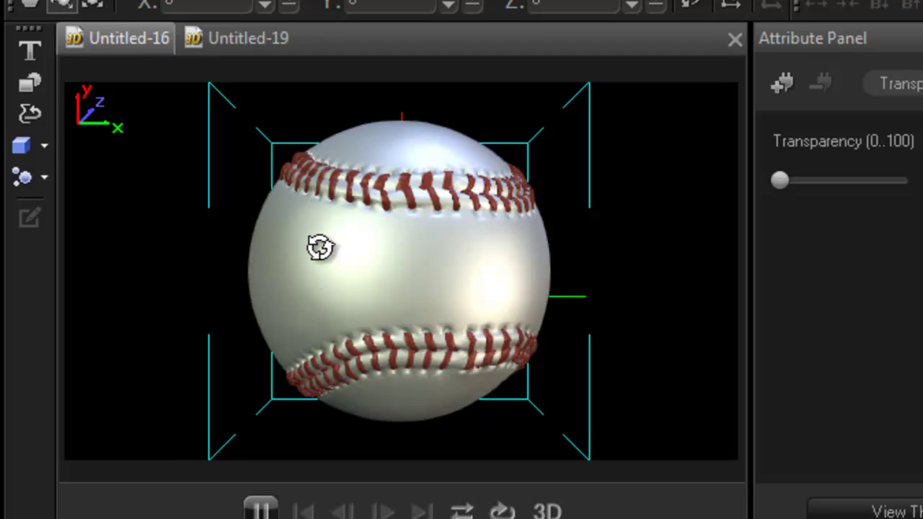
key(space)
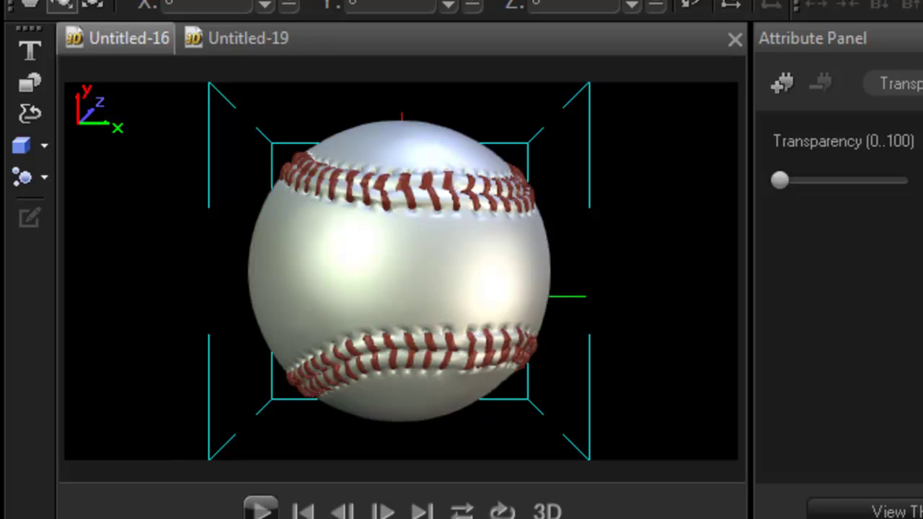
key(Home)
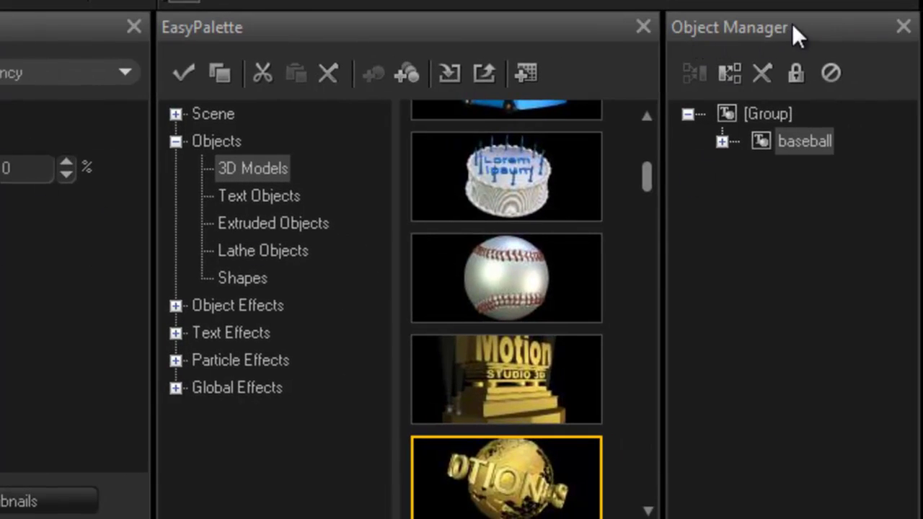
Expand the baseball node to reveal Stitching and Ball, and check the object lists.
click(722, 142)
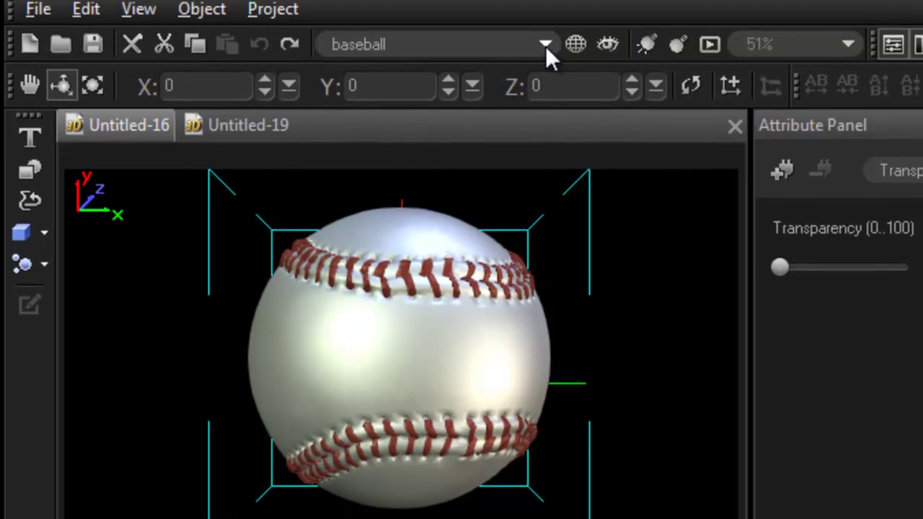
click(546, 44)
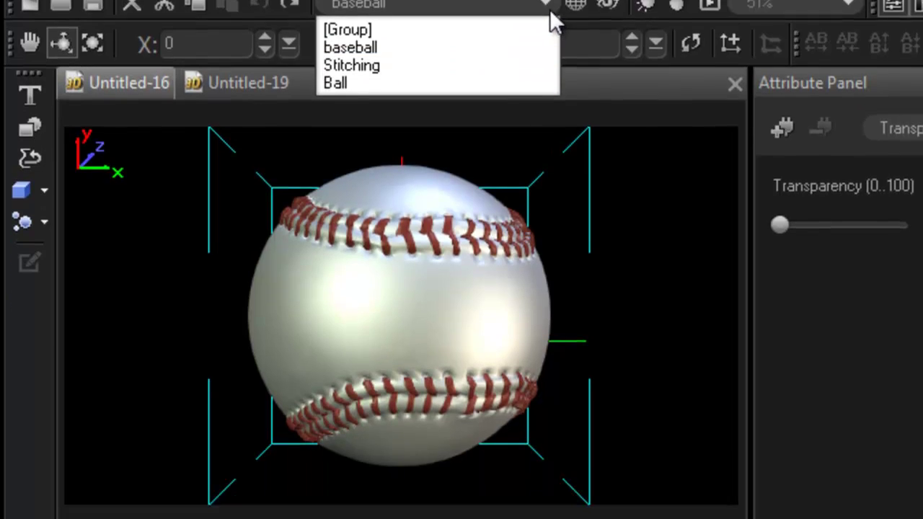
click(546, 86)
click(329, 277)
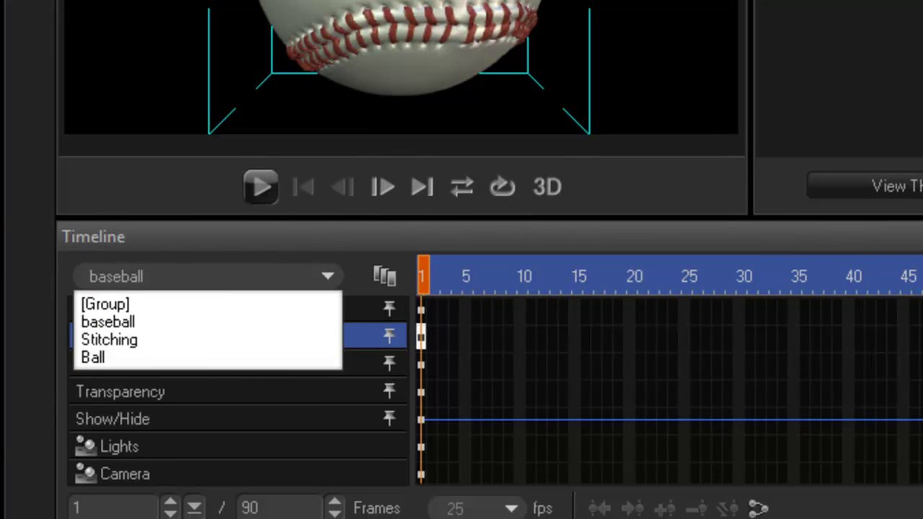
key(Escape)
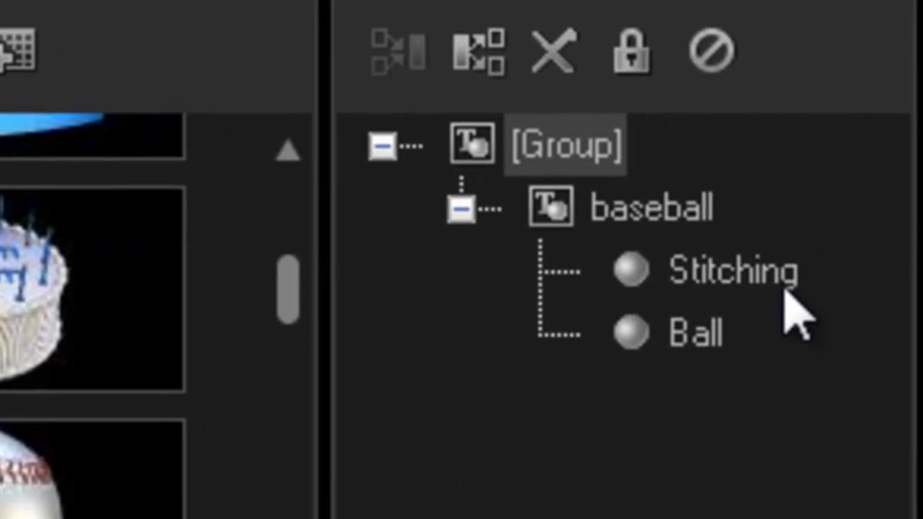
Select the baseball and enter 360 in its Y rotation field.
click(682, 228)
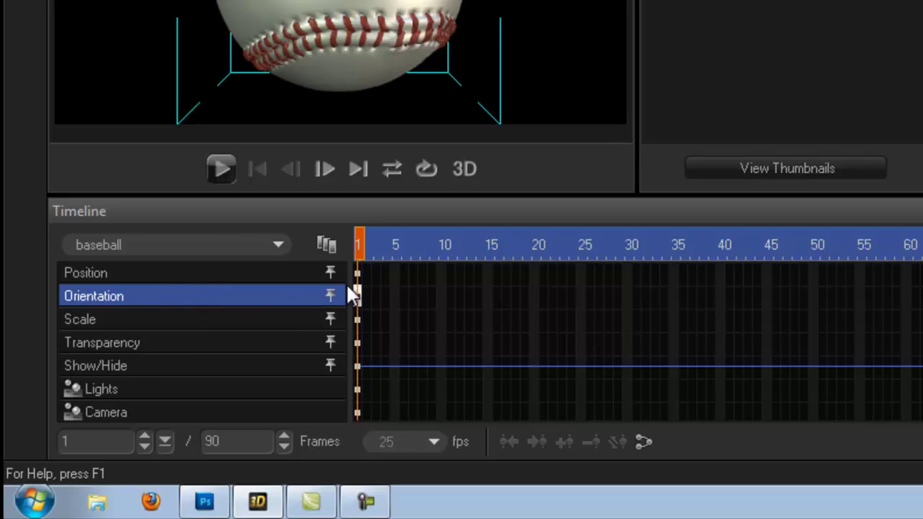
drag(356, 296, 854, 447)
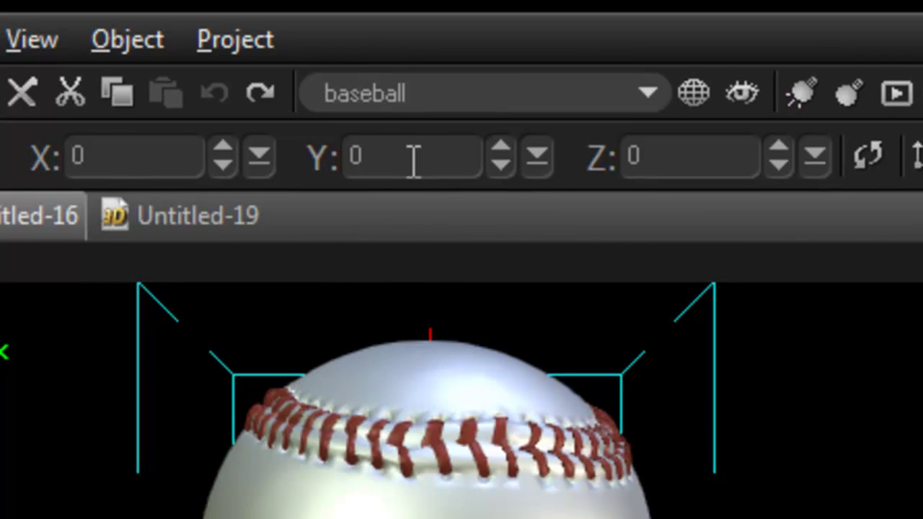
drag(414, 154, 346, 159)
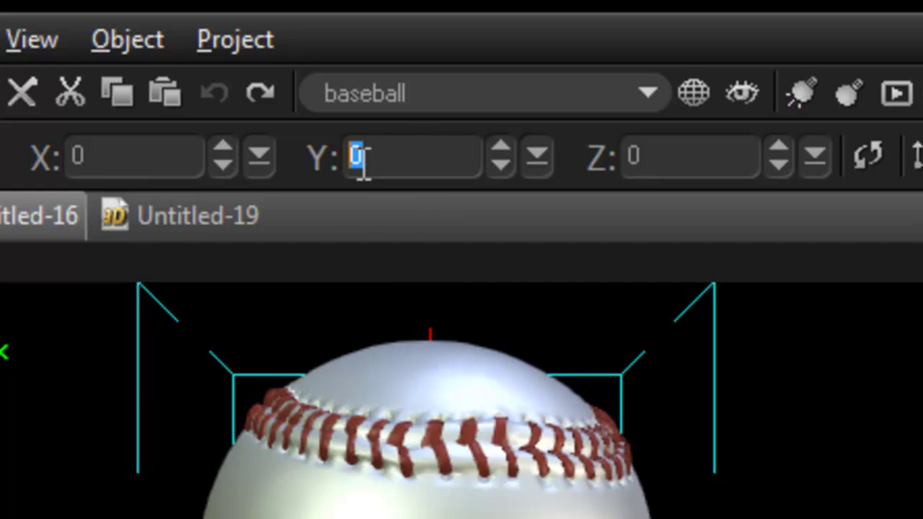
text(350)
key(Return)
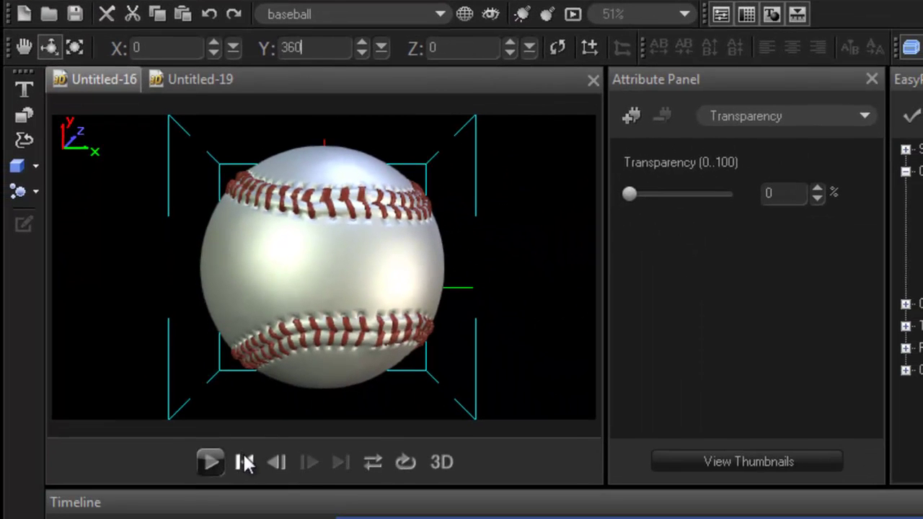
click(247, 463)
click(211, 462)
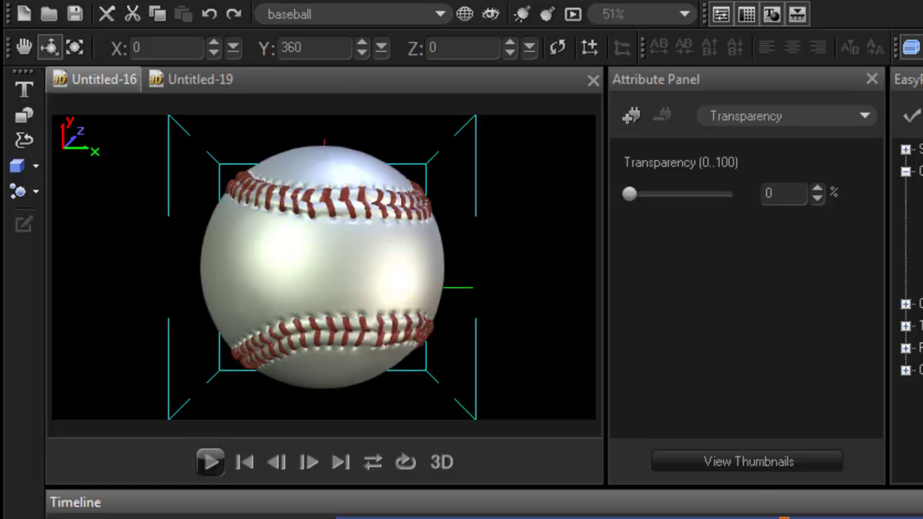
key(Home)
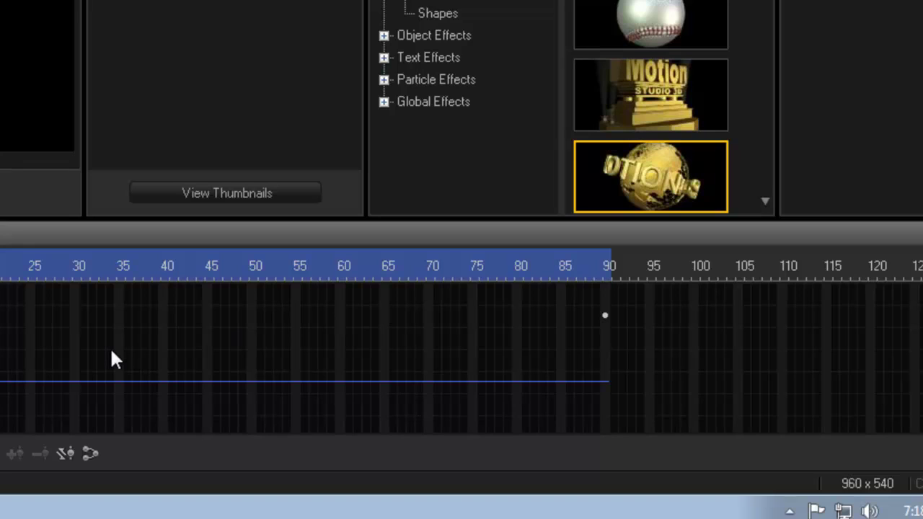
At the frame-90 keyframe, select the Stitching part and set its X rotation to 360.
click(604, 317)
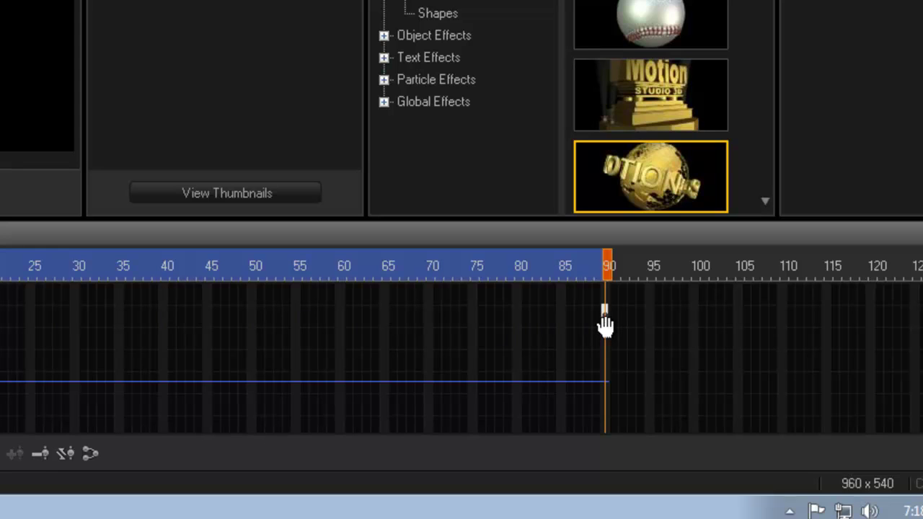
click(604, 318)
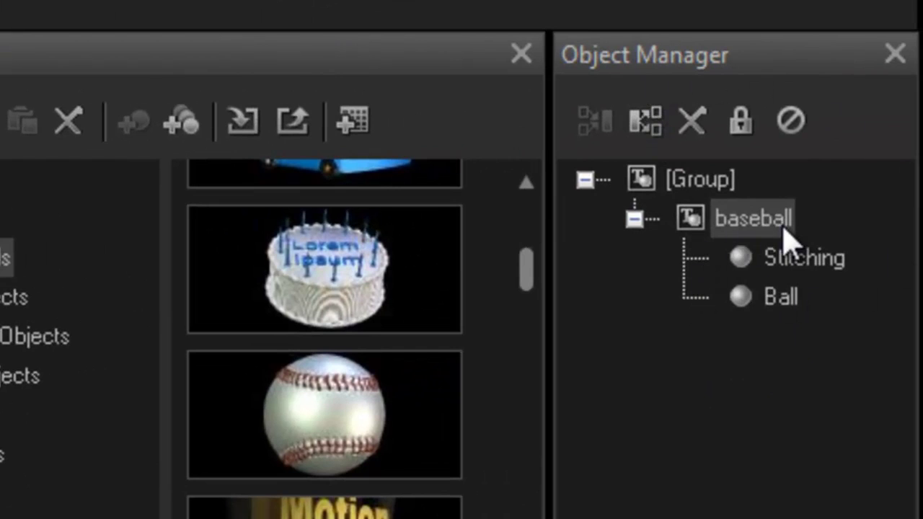
click(800, 264)
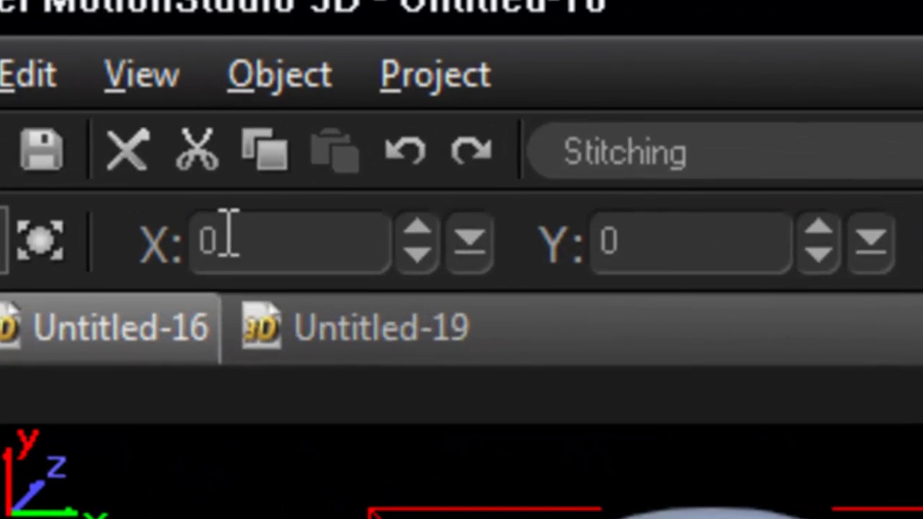
double_click(111, 69)
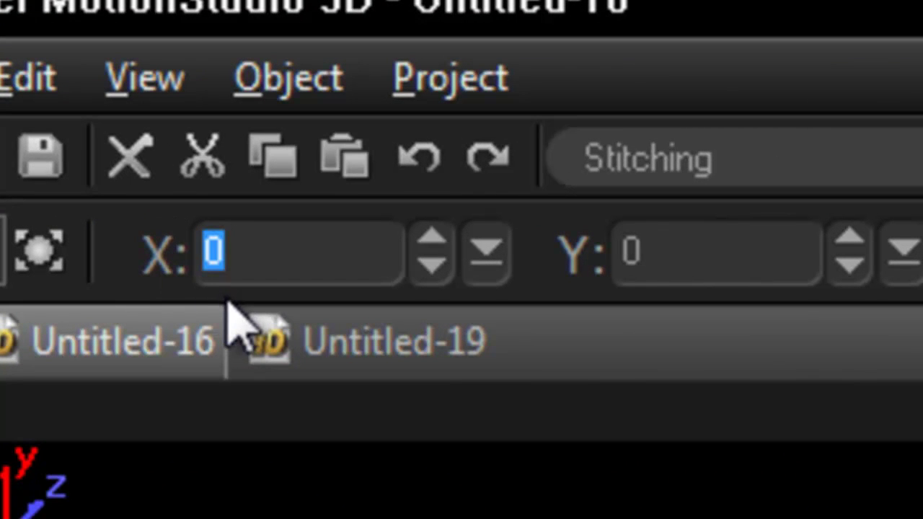
text(360)
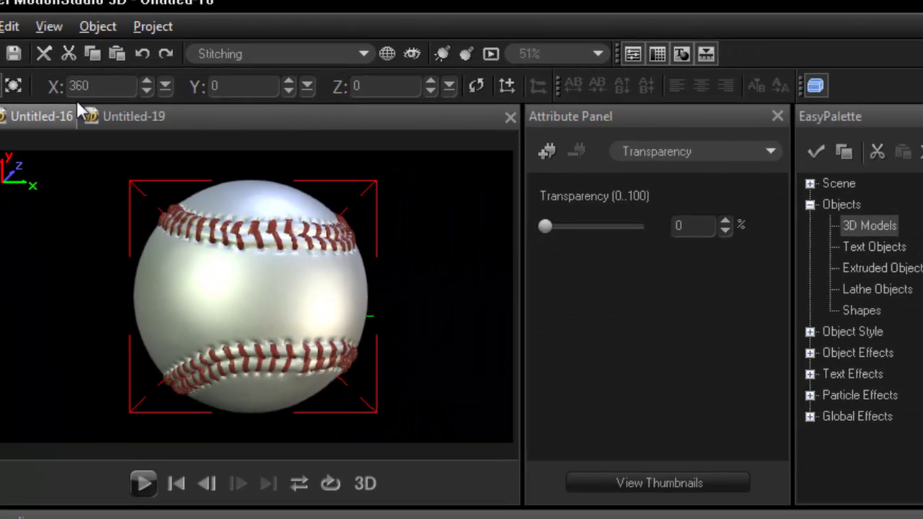
click(141, 487)
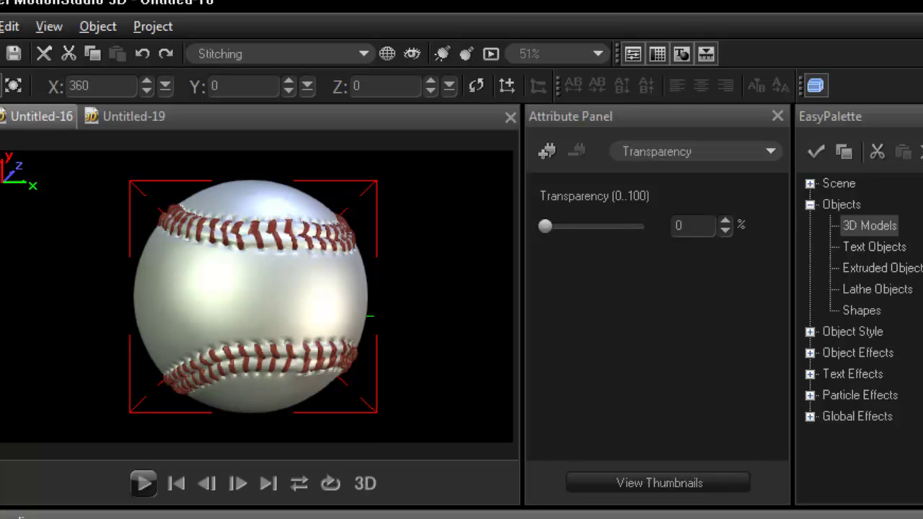
key(Home)
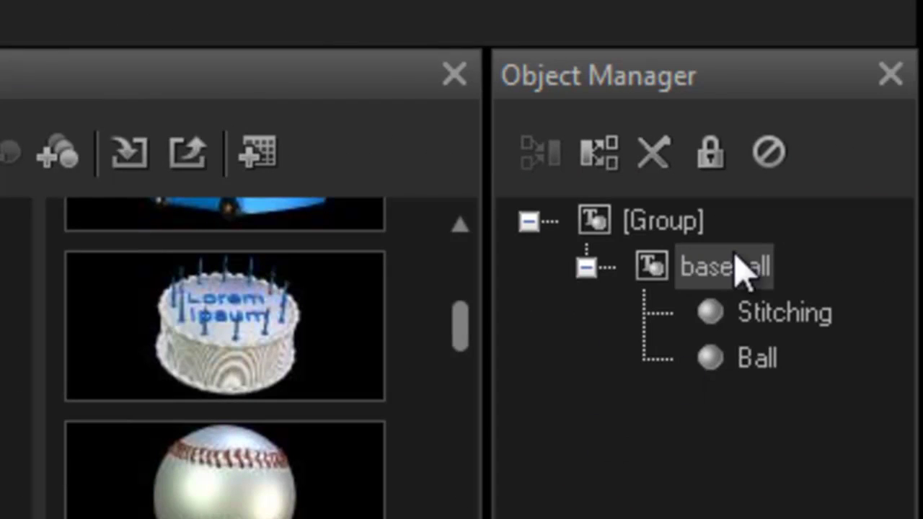
Set the whole baseball's Y rotation to 360 and play back the combined spin.
click(680, 261)
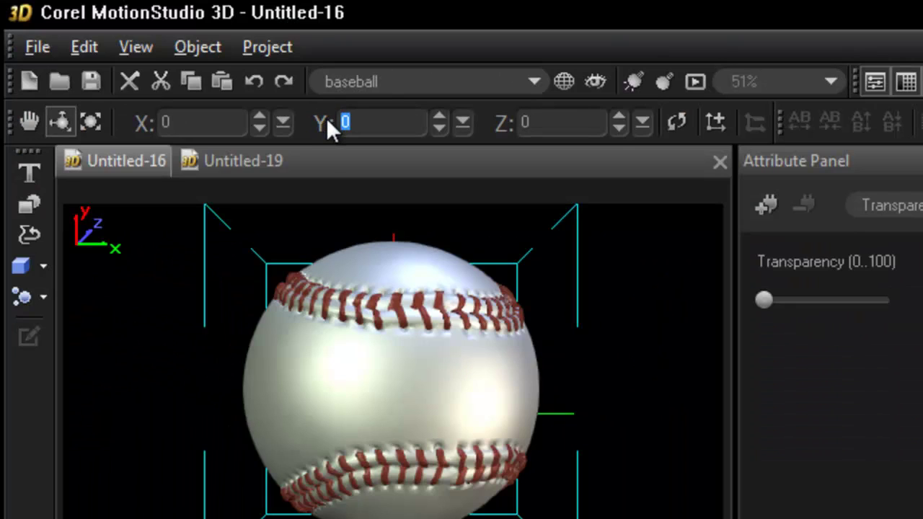
text(360)
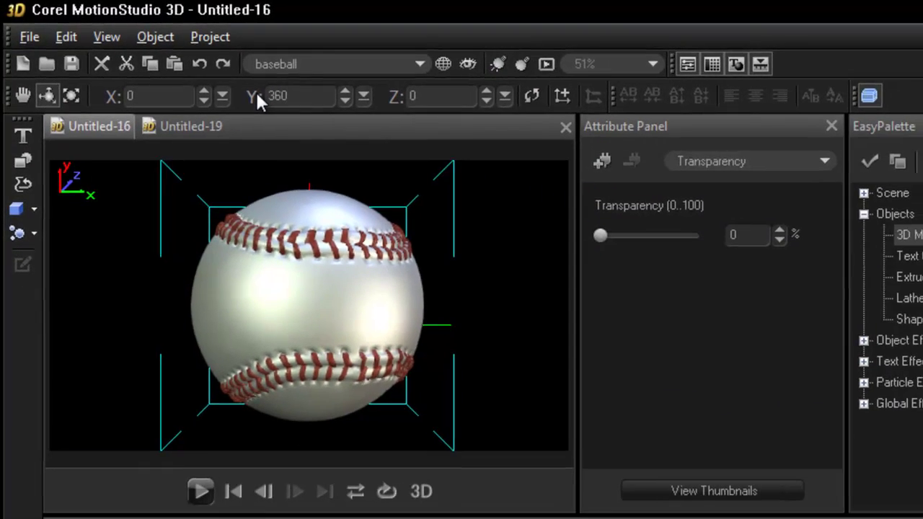
click(201, 490)
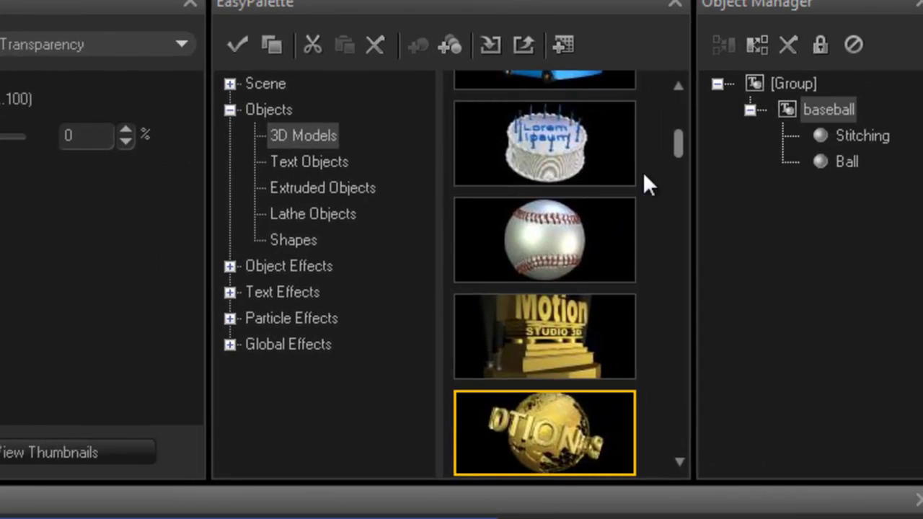
drag(676, 150, 679, 135)
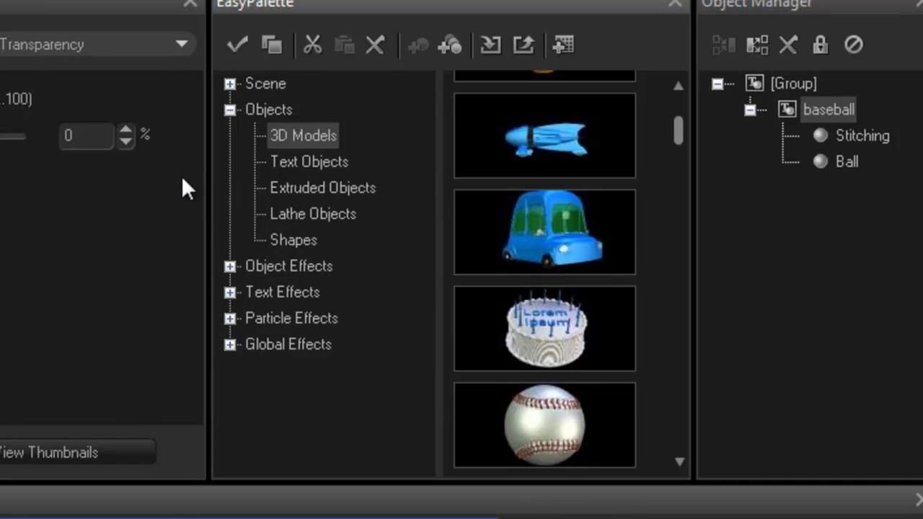
Load the birthday cake from EasyPalette 3D Models, expand its parts, and select Lorem Ipsum.
double_click(564, 327)
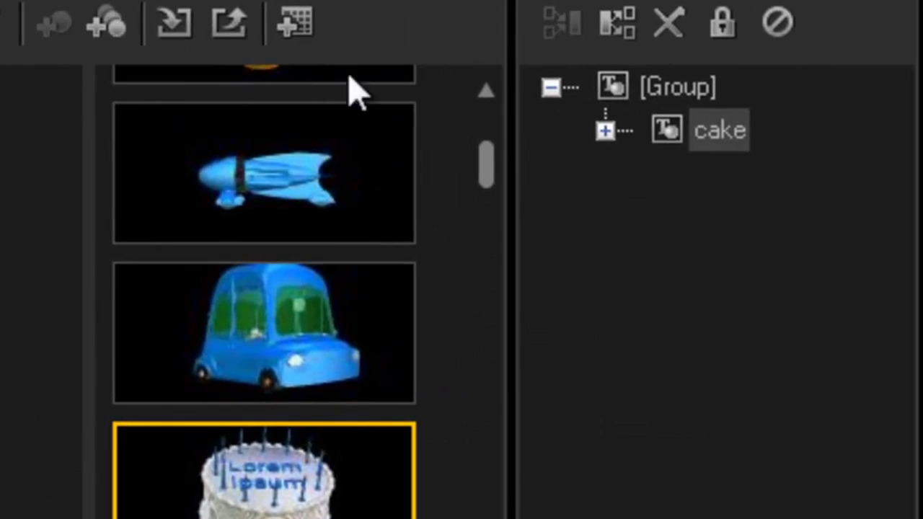
click(605, 131)
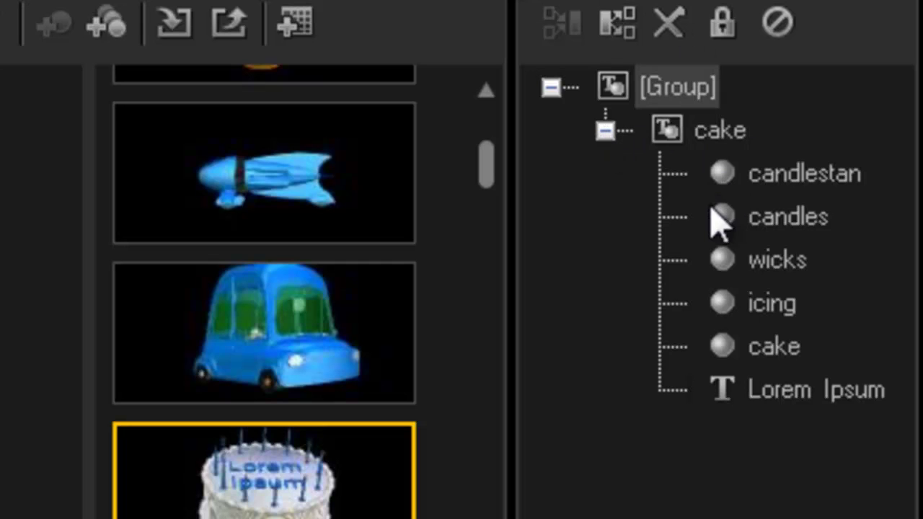
click(778, 393)
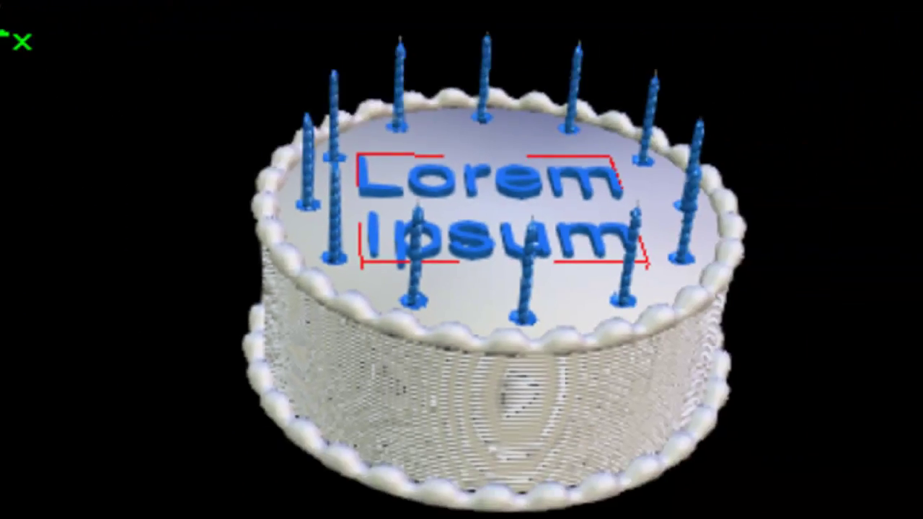
Replace the cake's Lorem Ipsum lettering with a name on one line and 2211 below.
click(75, 245)
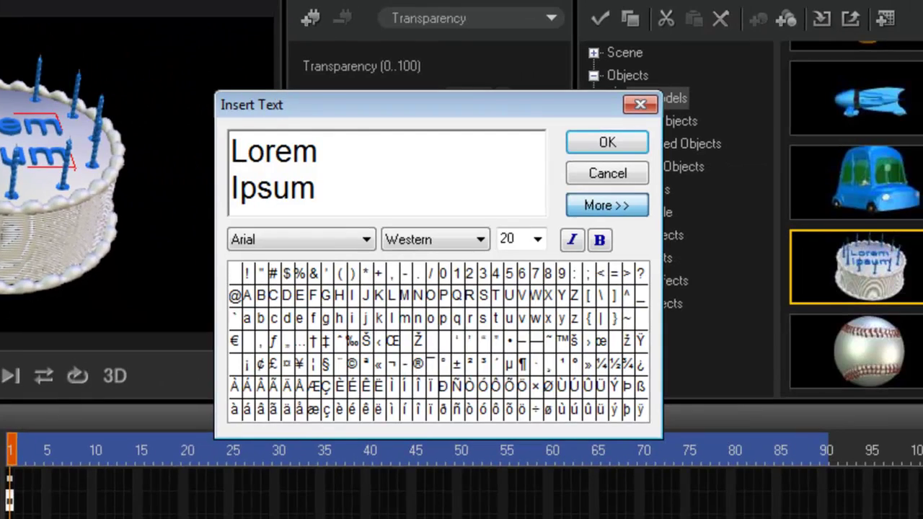
drag(365, 124, 455, 116)
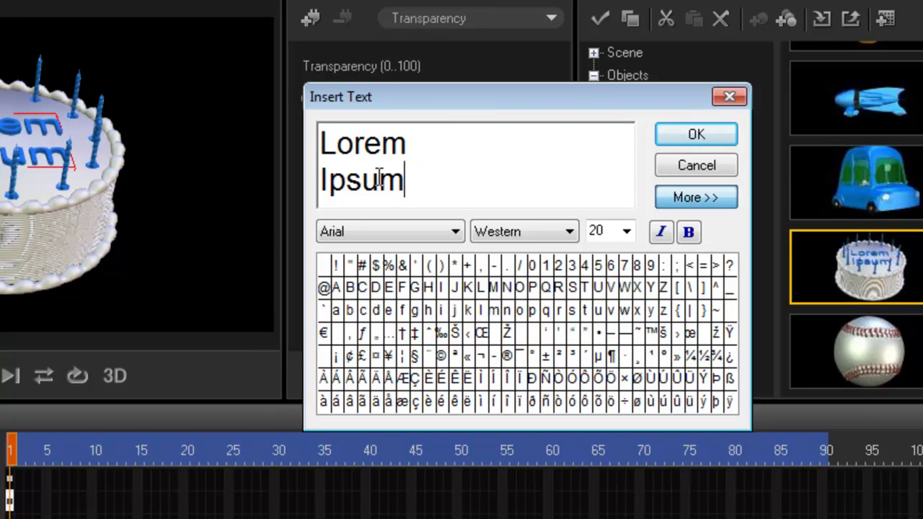
drag(429, 179, 310, 140)
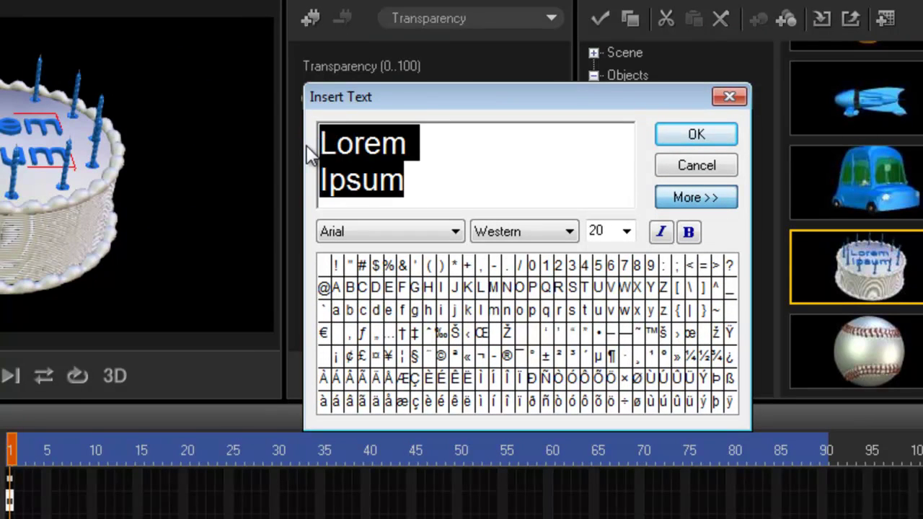
text(Gripps)
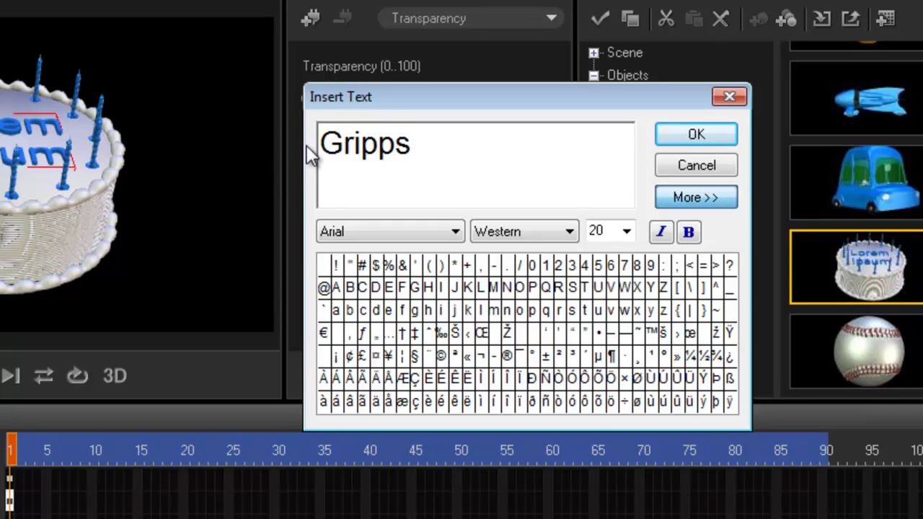
key(Return)
text(2211)
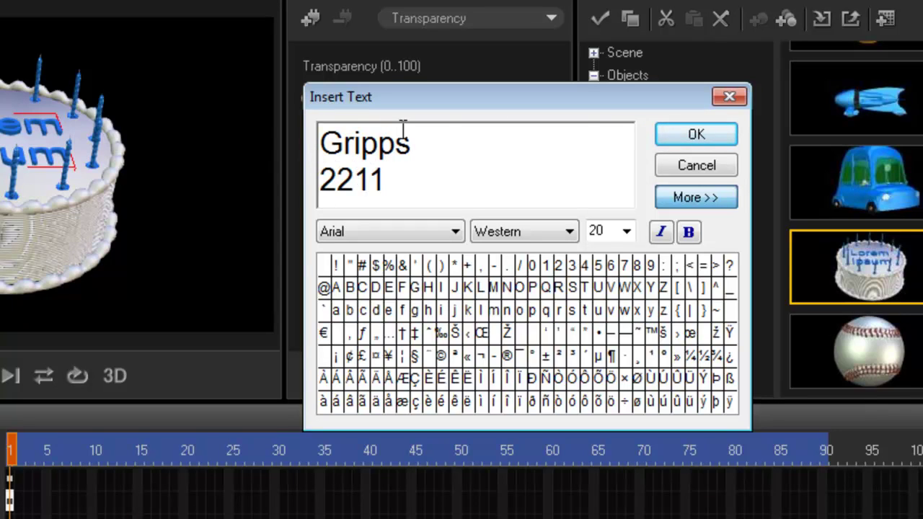
click(676, 131)
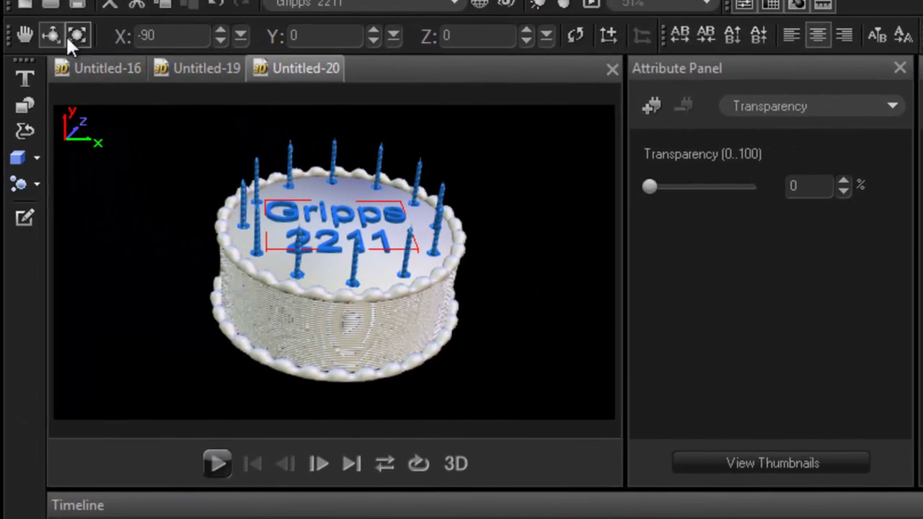
drag(322, 239, 430, 109)
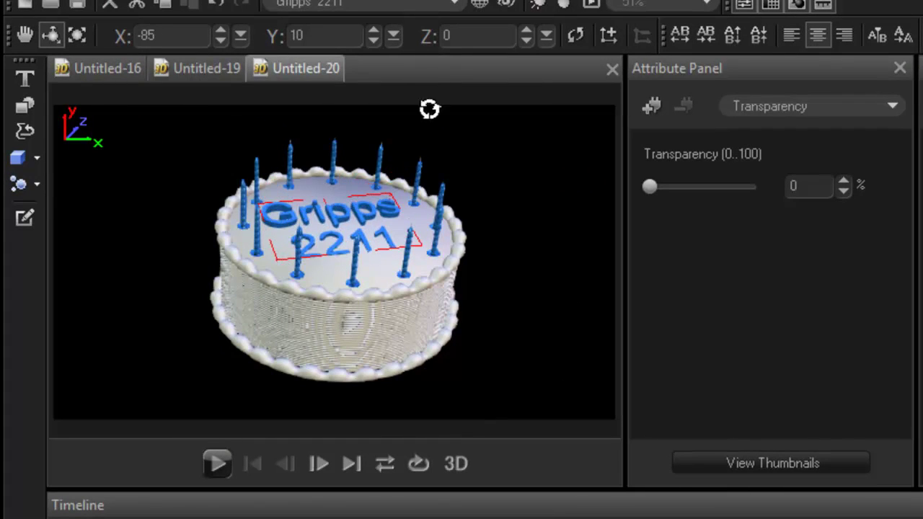
click(568, 40)
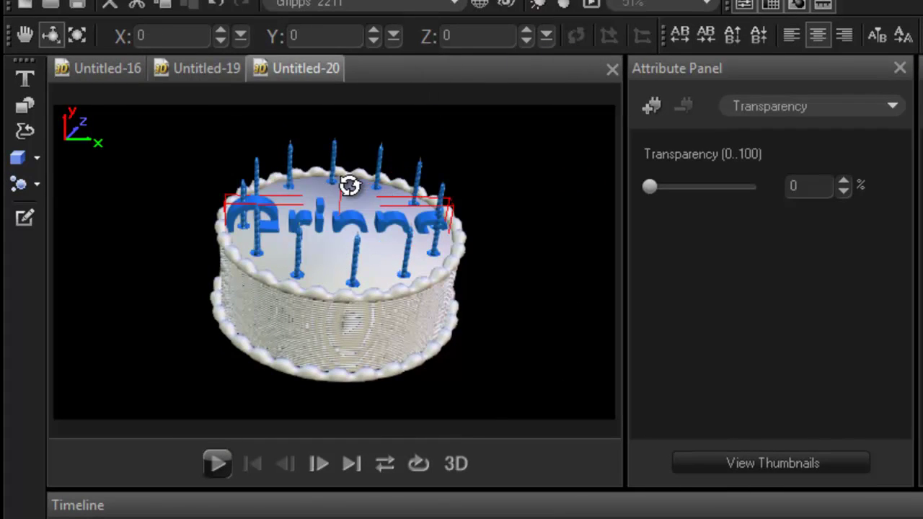
key(ctrl+z)
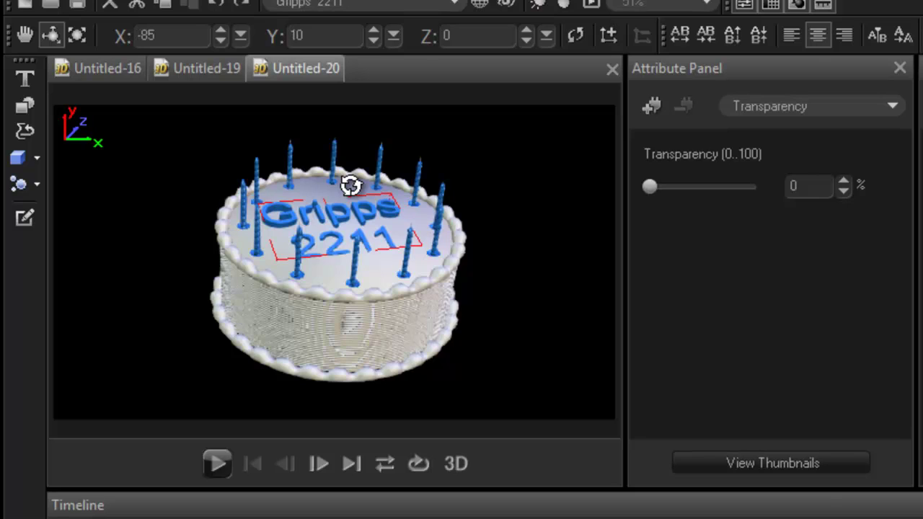
key(ctrl+z)
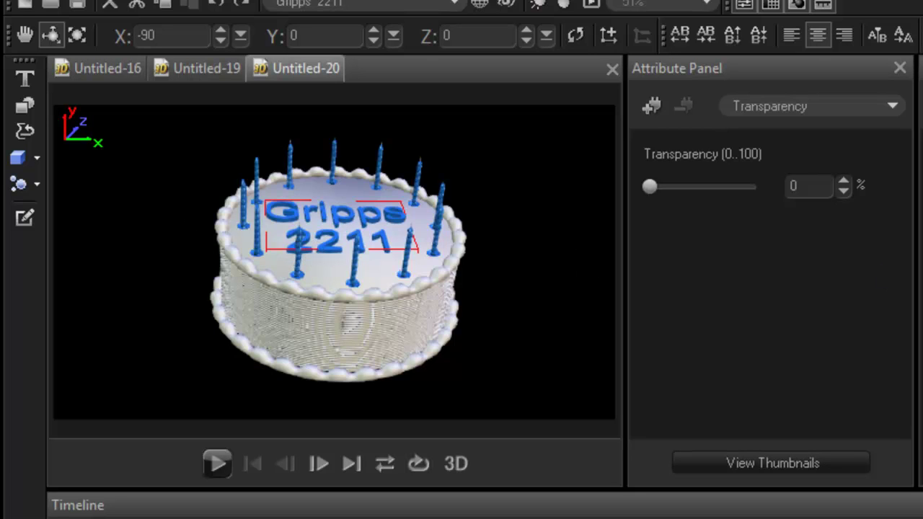
Select the cake, reset its rotation, then tilt it so the lettered top faces the viewer.
click(452, 369)
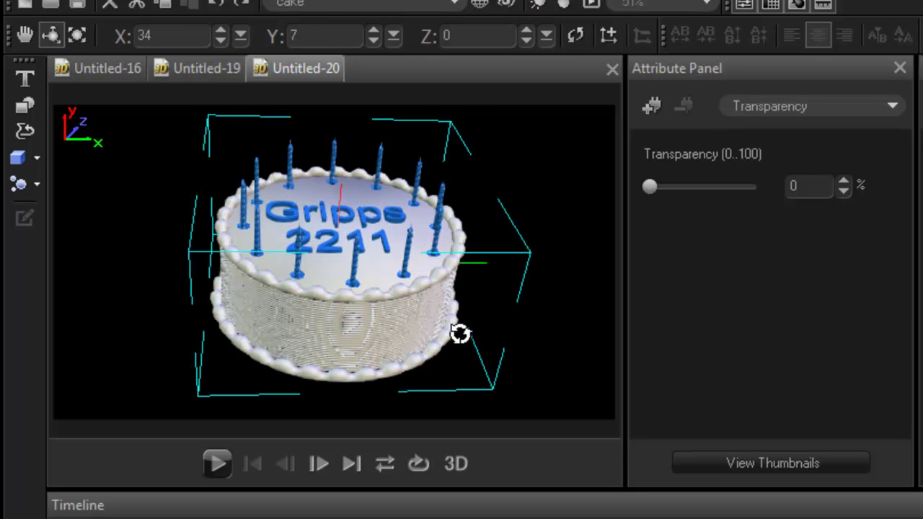
drag(457, 332, 367, 367)
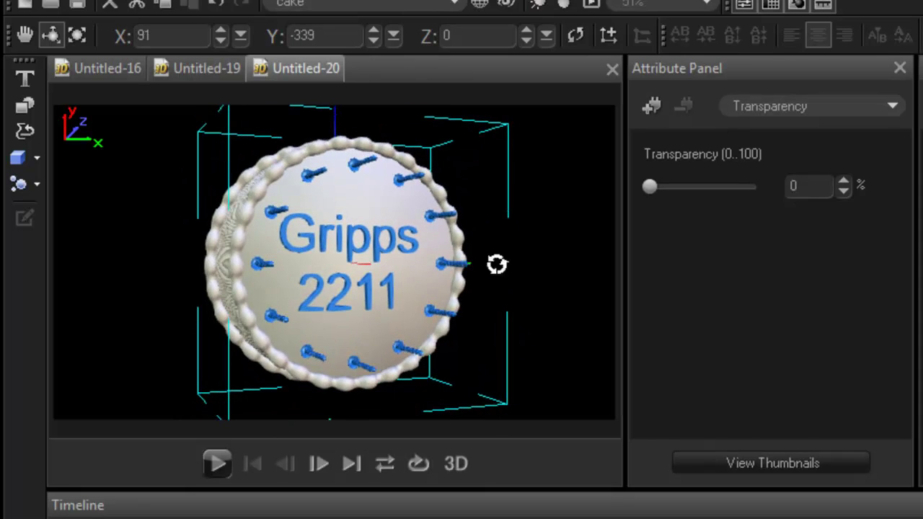
click(579, 31)
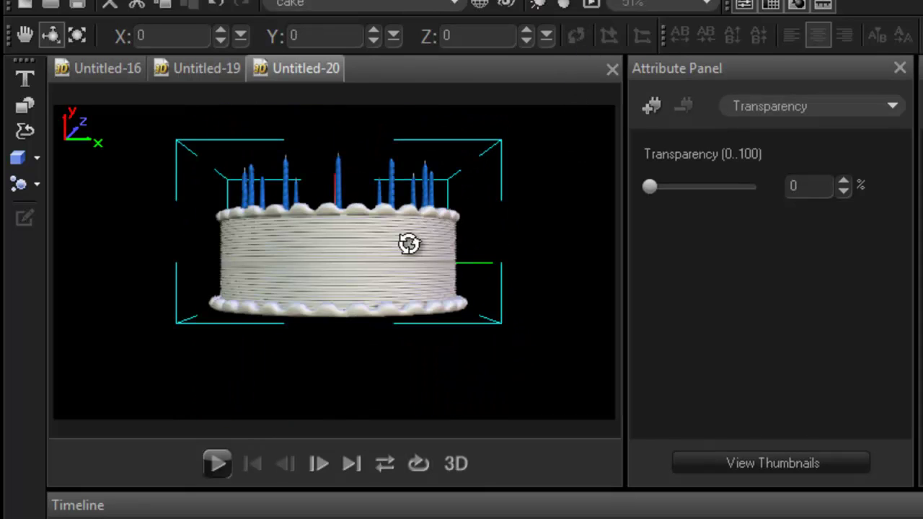
drag(346, 278, 367, 324)
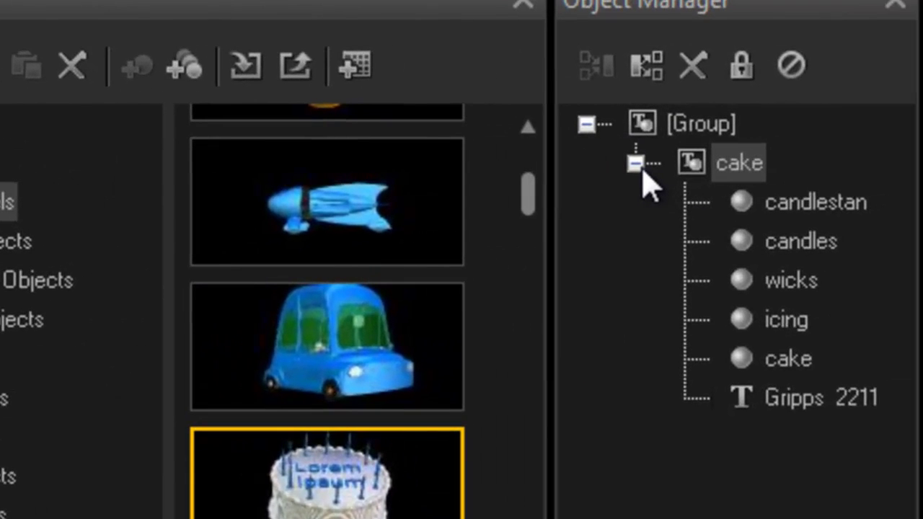
Collapse the cake's parts list and show the Camera settings in the Attribute Panel.
click(634, 164)
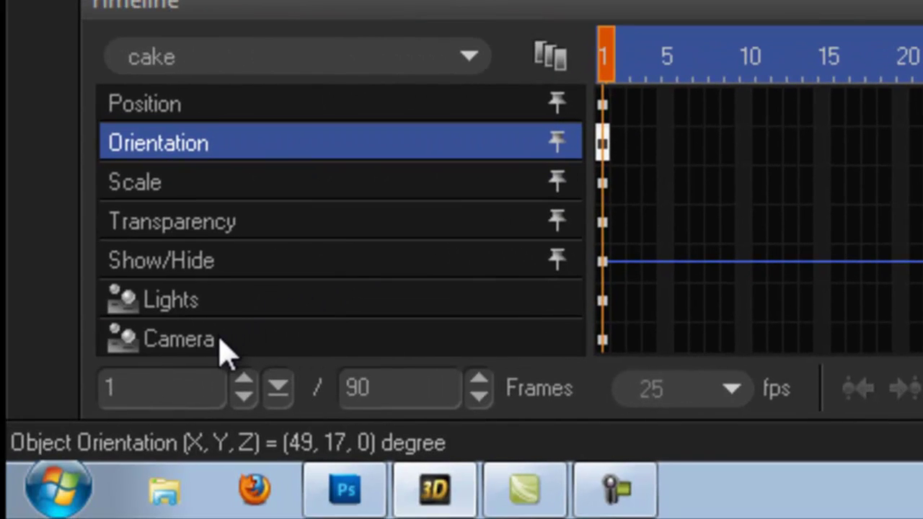
click(220, 350)
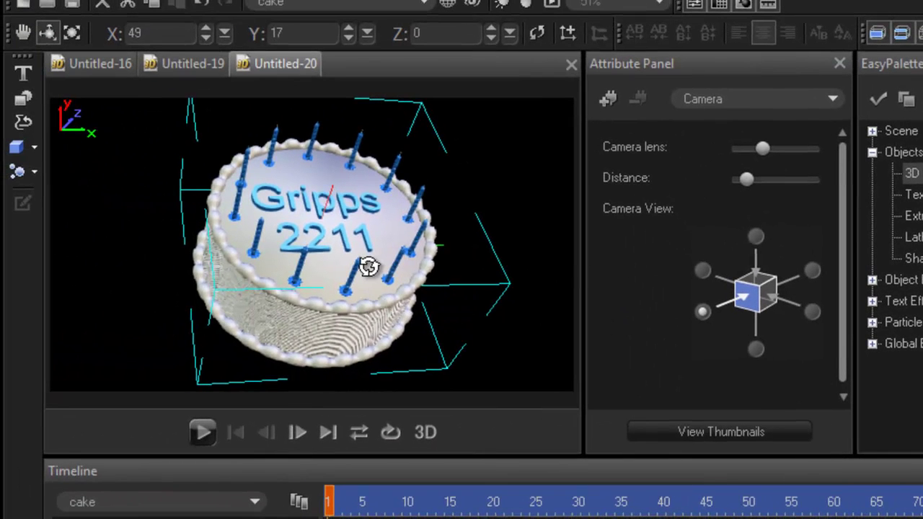
click(757, 238)
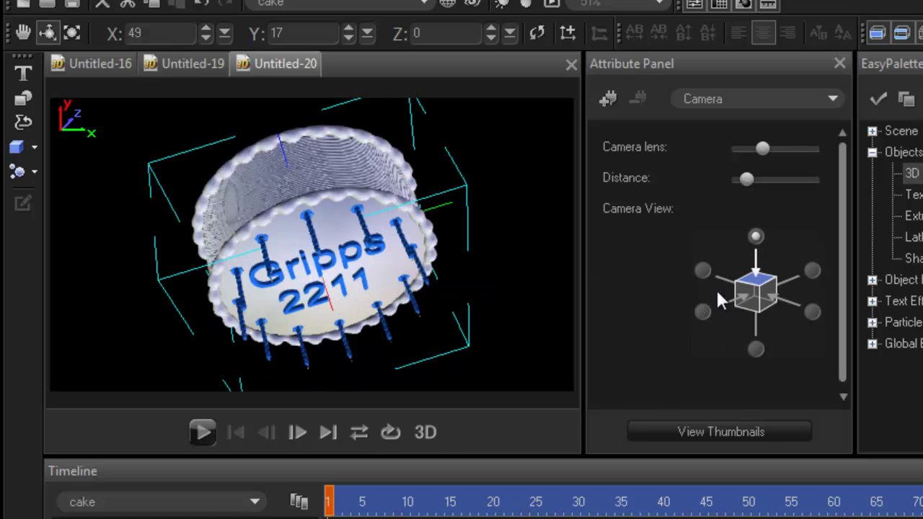
click(702, 271)
click(812, 312)
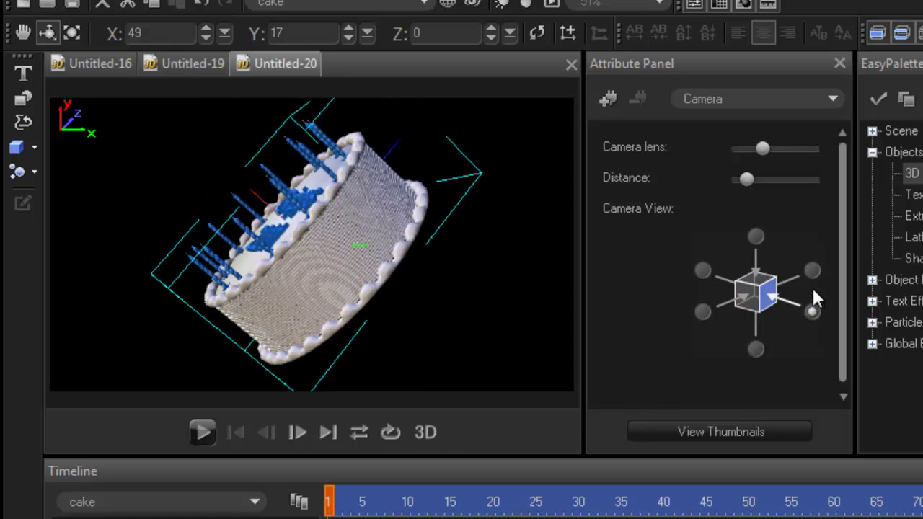
click(813, 272)
click(704, 312)
click(755, 349)
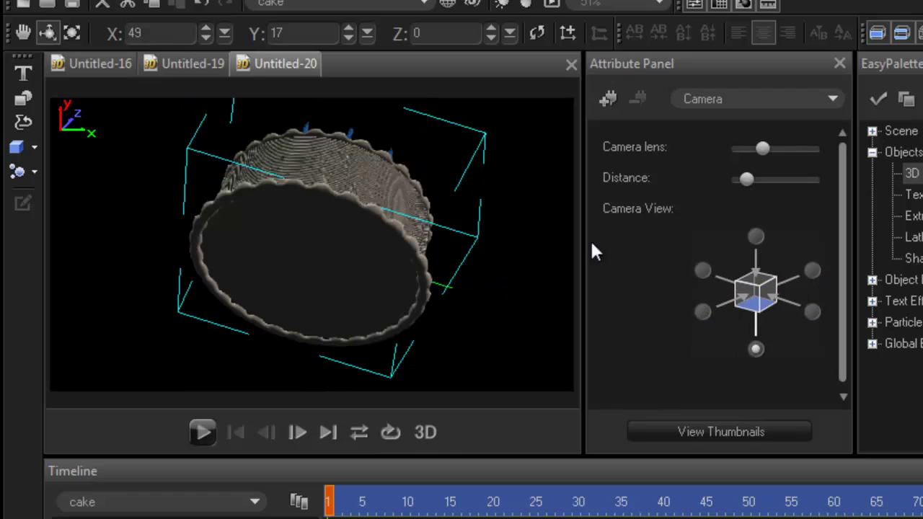
click(813, 312)
click(812, 268)
click(756, 236)
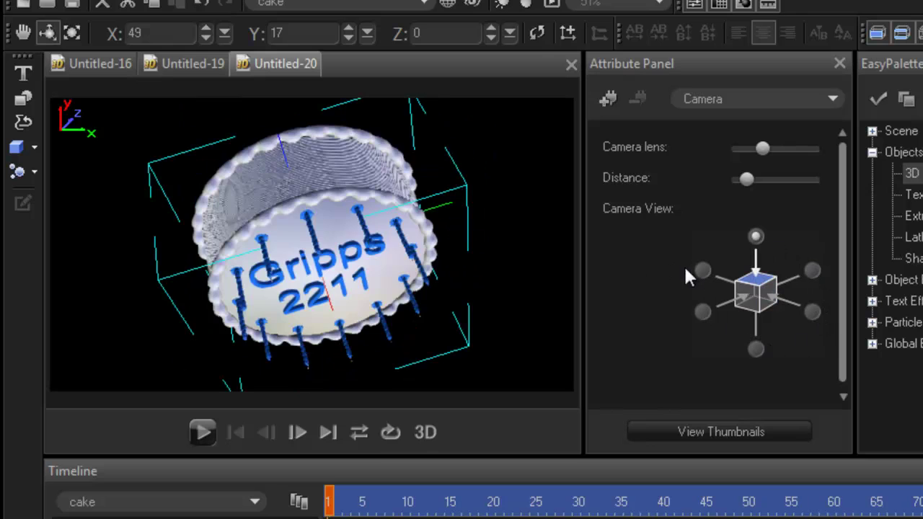
click(701, 272)
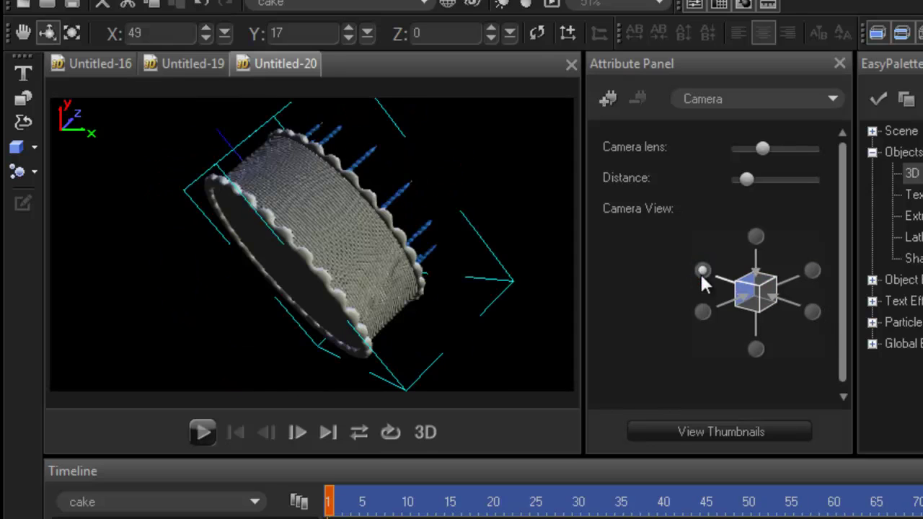
click(704, 312)
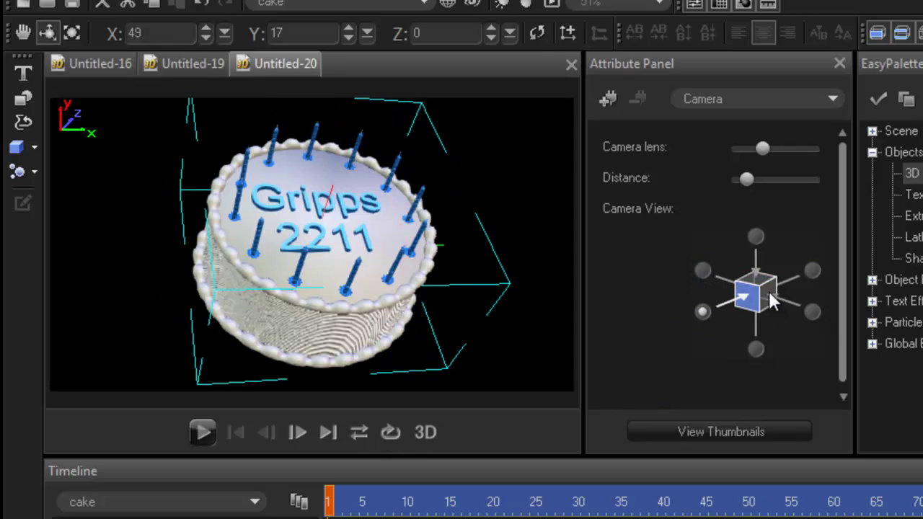